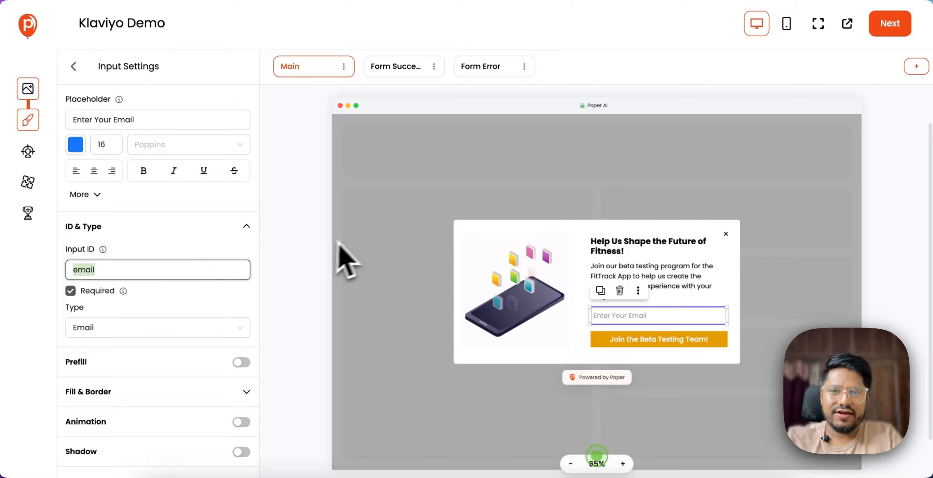
# - Advance the popup setup past the design and display conditions to the integrations stage
pyautogui.click(417, 232)
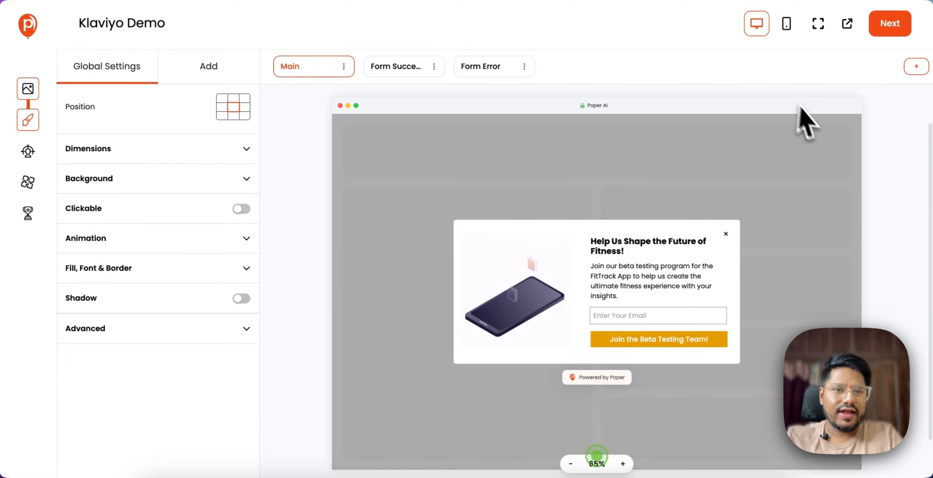
pyautogui.click(895, 23)
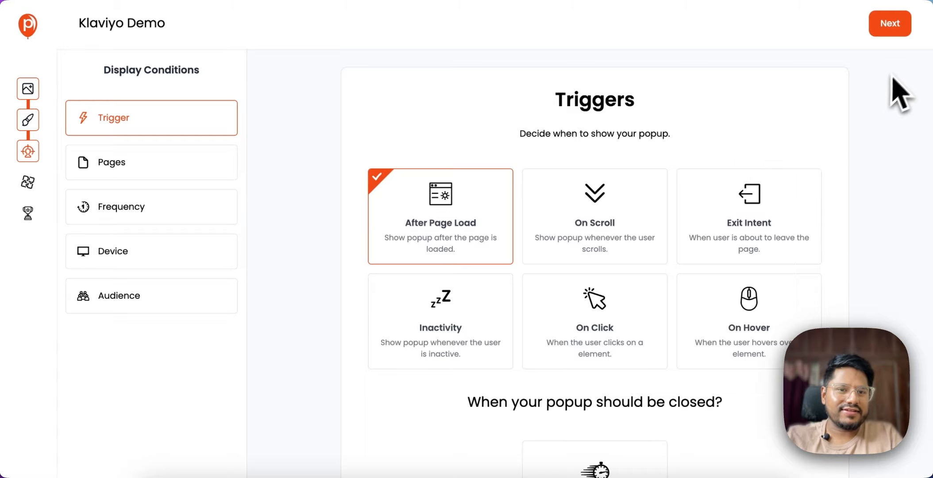
pyautogui.click(894, 28)
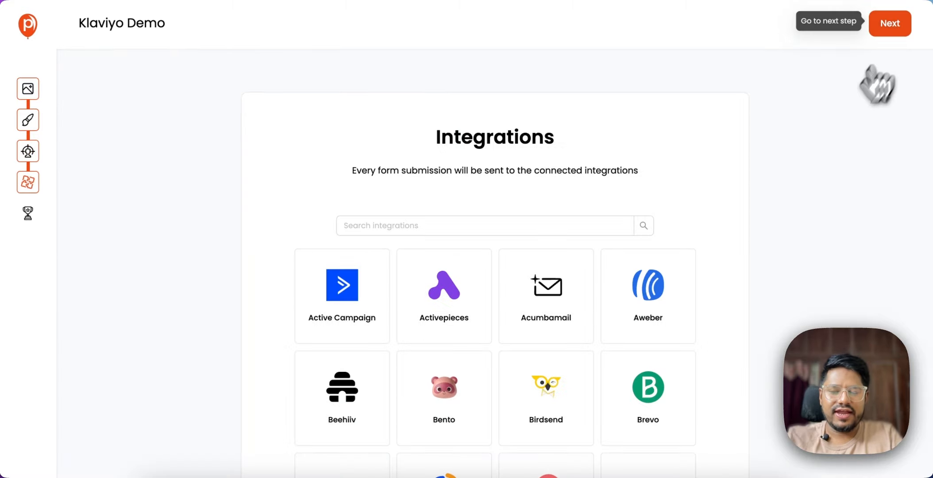
# - Search the integrations for "klav" and start adding the Klaviyo integration
pyautogui.scroll(-2, 834, 141)
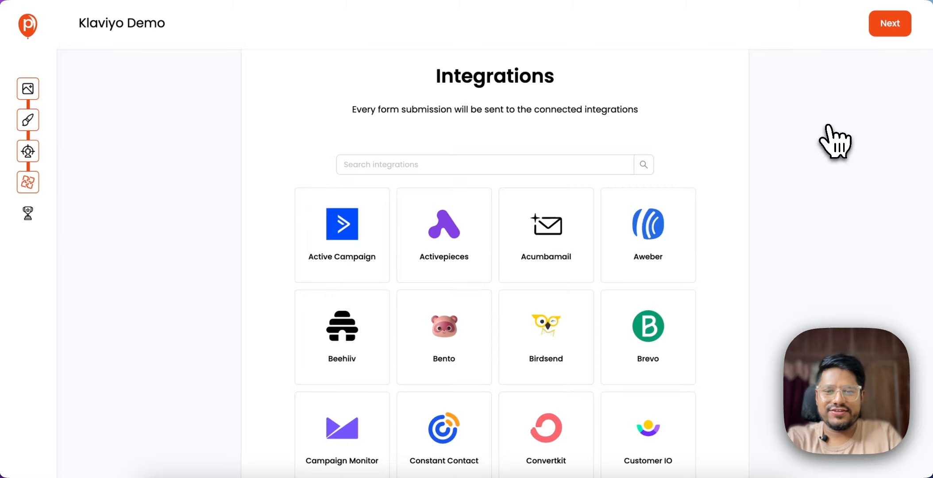
pyautogui.scroll(-2, 834, 142)
pyautogui.scroll(2, 834, 141)
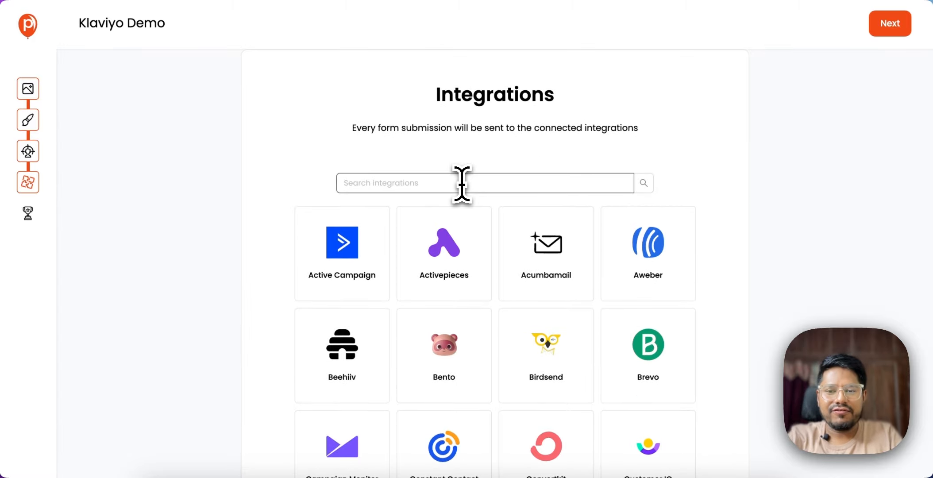
pyautogui.click(461, 183)
pyautogui.write('klav')
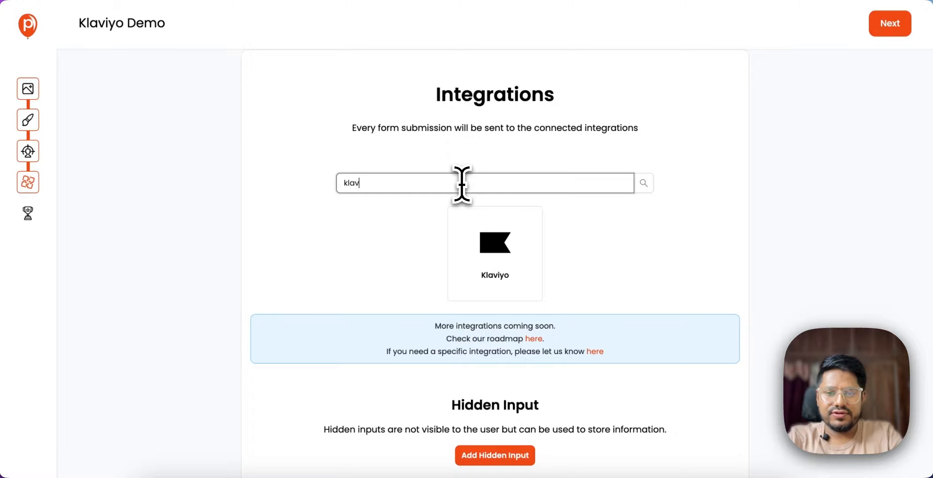
pyautogui.click(500, 277)
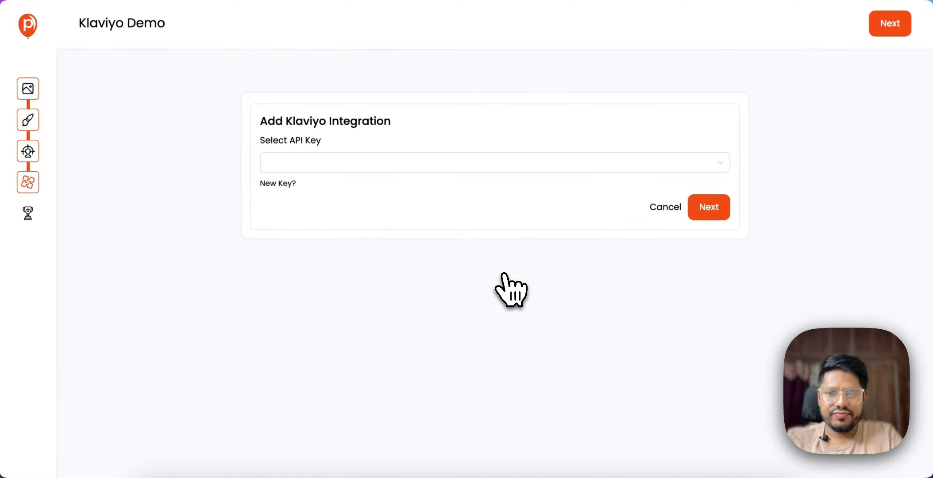
# - Start a new API key entry for the integration and name it "Poper Integration with Klaviyo"
pyautogui.click(270, 185)
pyautogui.click(313, 160)
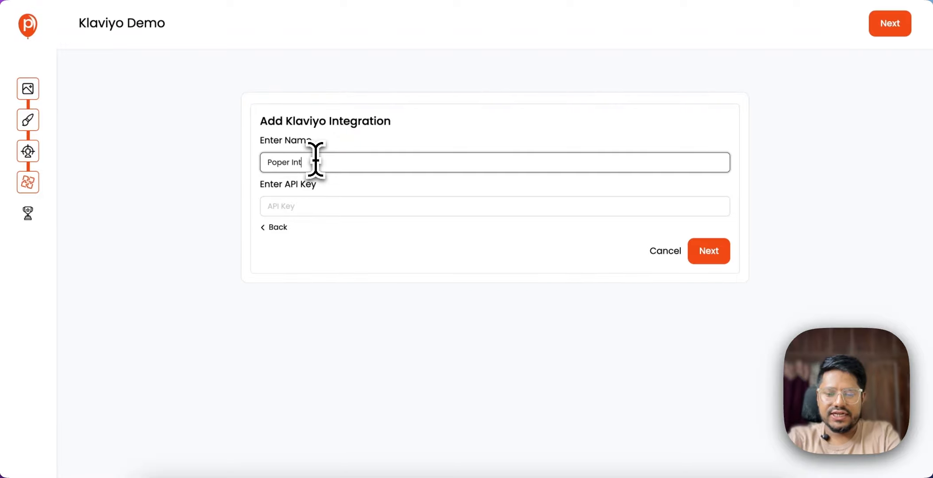
pyautogui.write('Poper Intee')
pyautogui.press('BackSpace')
pyautogui.write('g')
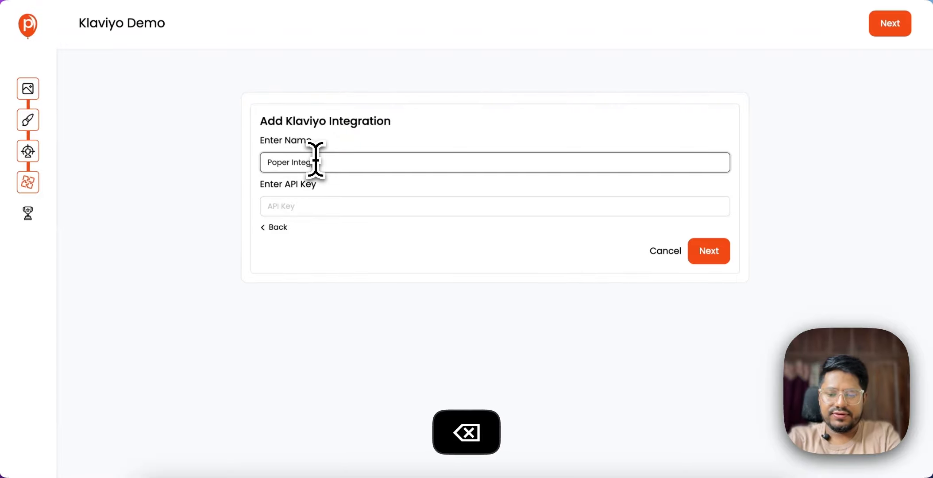
pyautogui.write('ration with Klaviyo')
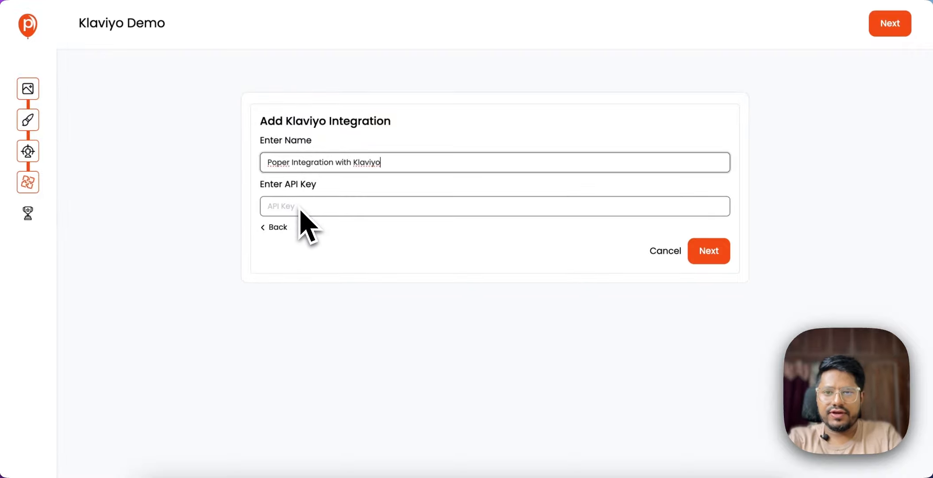
# - Copy the private API key from the Klaviyo page, paste it into Poper's API key field and continue to the list selection
pyautogui.click(318, 0)
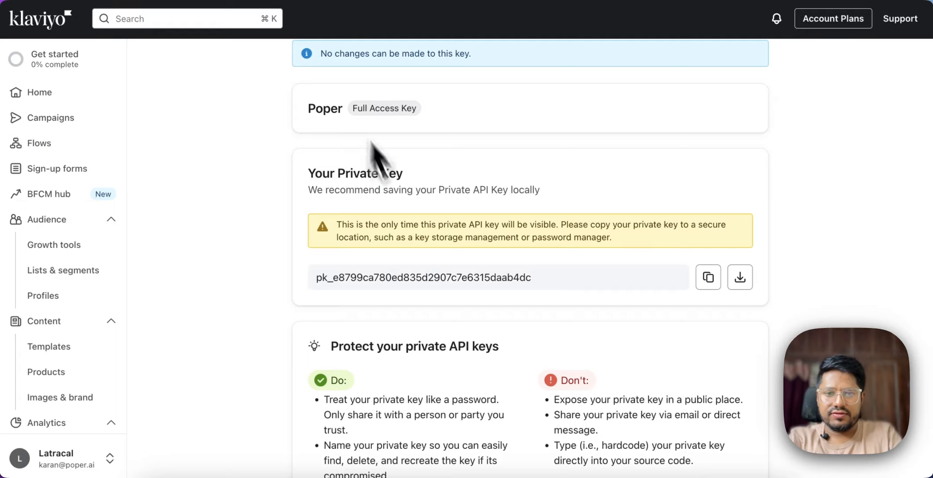
pyautogui.click(709, 277)
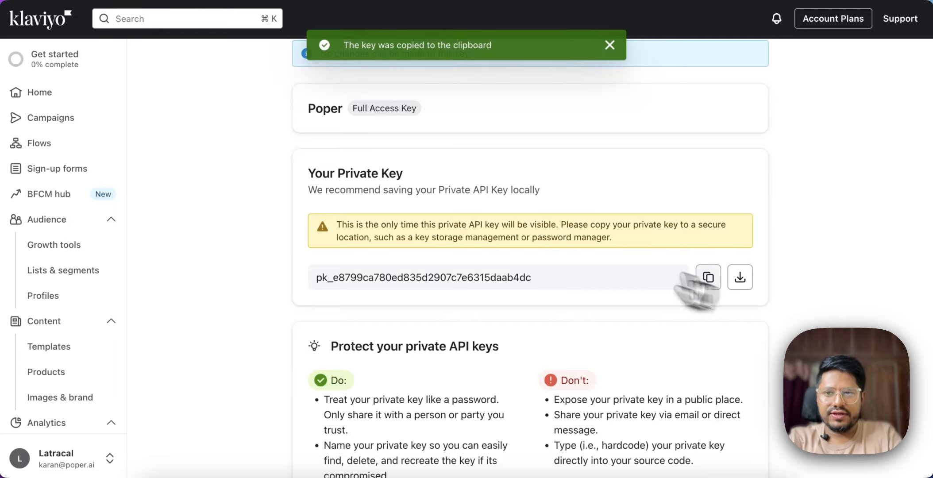
pyautogui.click(160, 0)
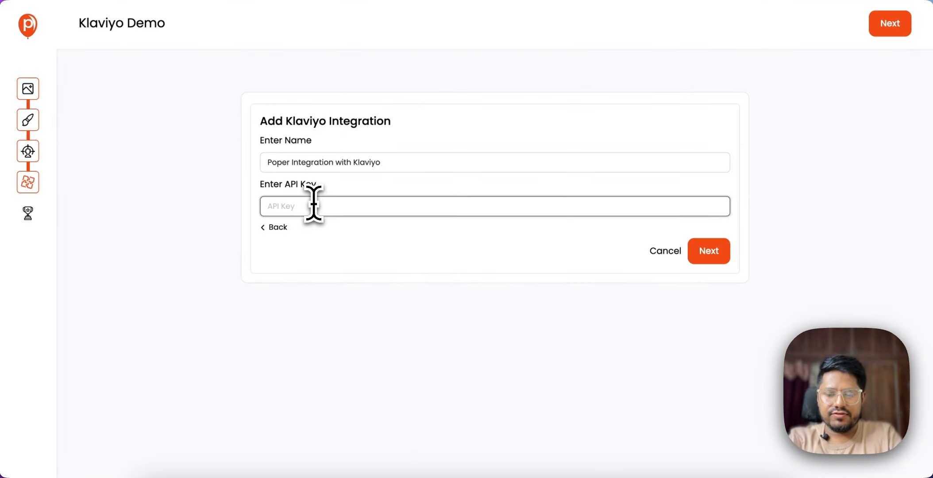
pyautogui.press('super+v')
pyautogui.click(713, 252)
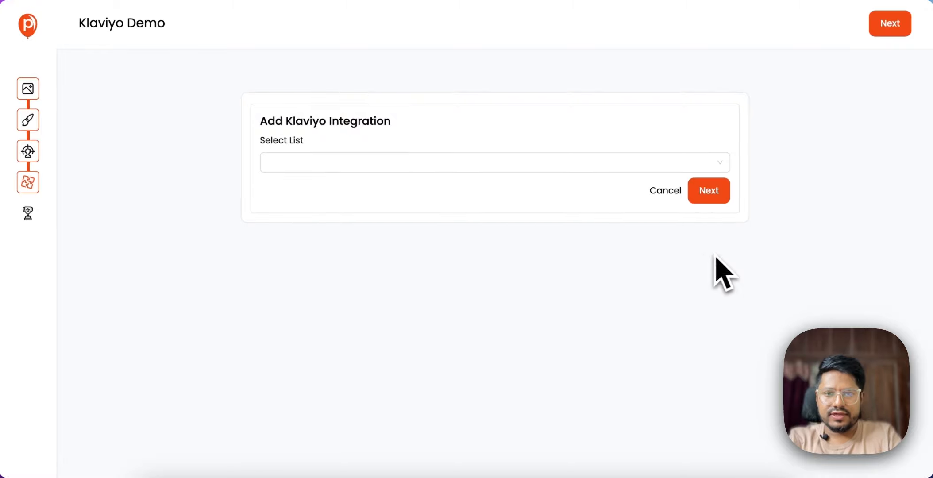
# - Choose Email List as the Klaviyo list for the integration
pyautogui.click(542, 164)
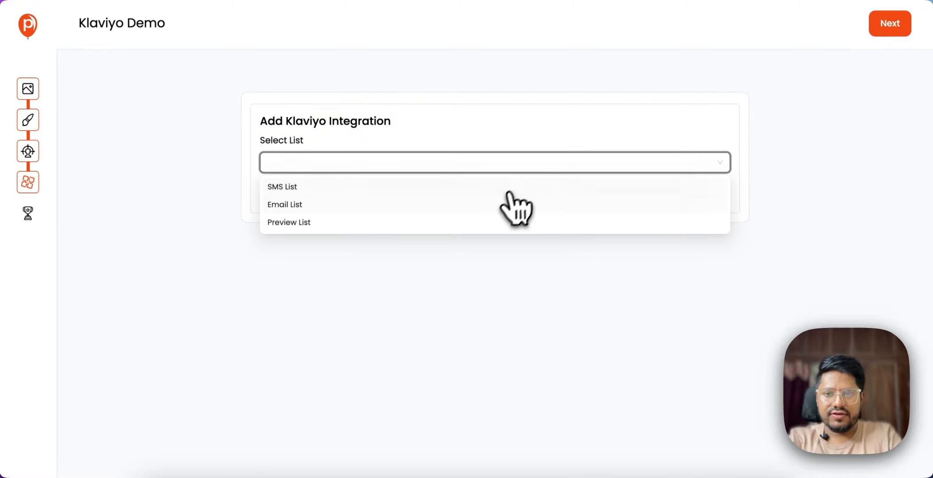
pyautogui.click(489, 213)
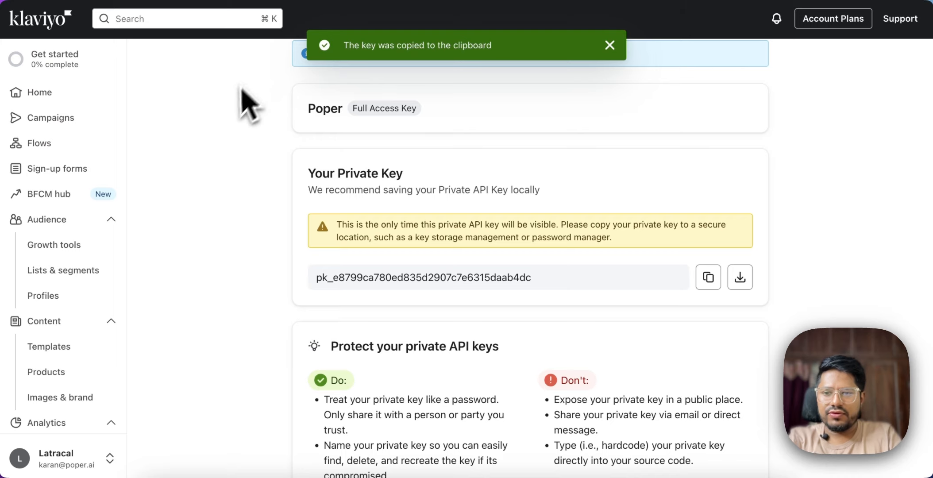
# - Switch to Klaviyo and examine its lists and segments and the form for creating a new list
pyautogui.scroll(-1, 82, 331)
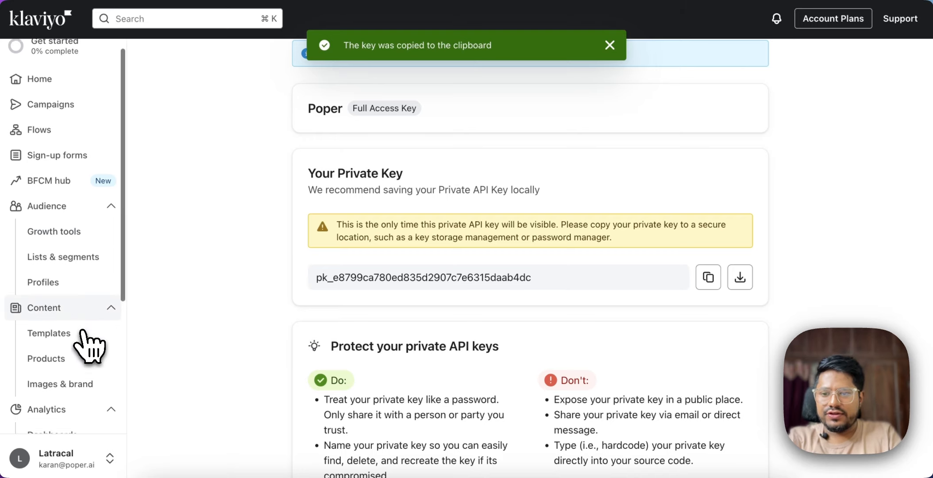
pyautogui.scroll(-5, 88, 348)
pyautogui.scroll(4, 89, 348)
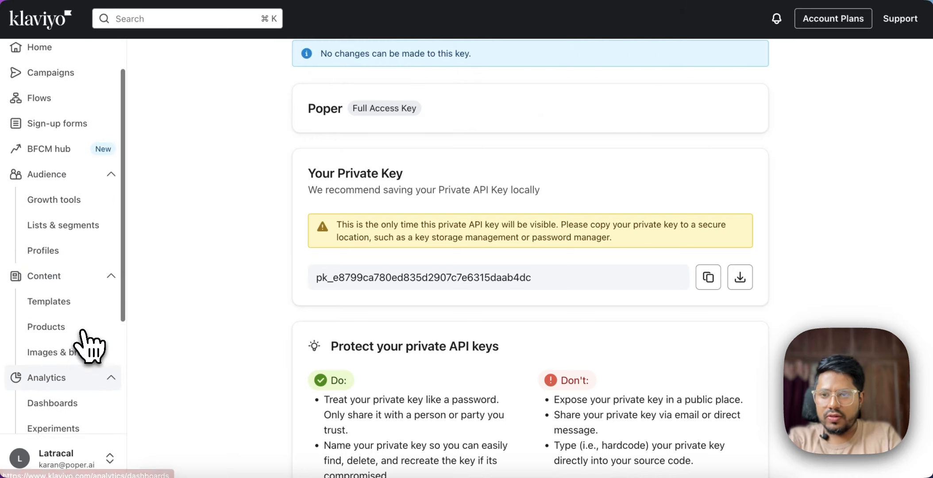
pyautogui.click(57, 225)
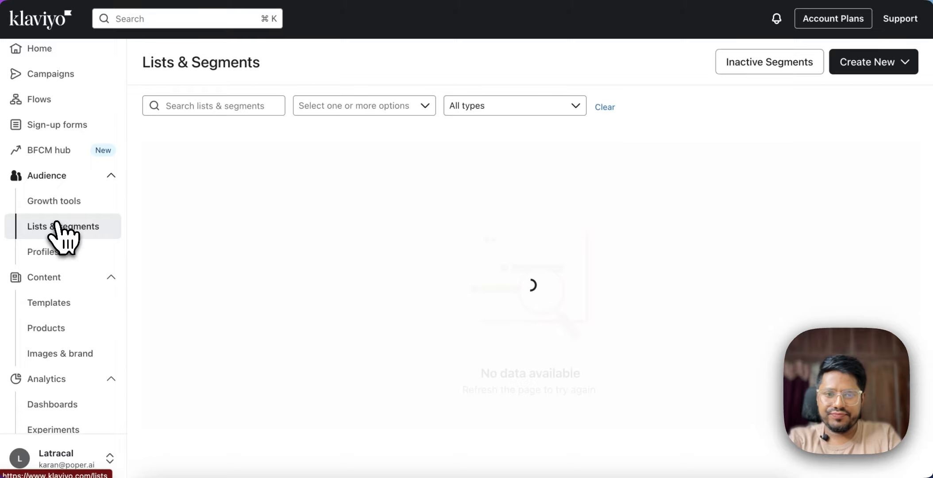
pyautogui.scroll(-2, 271, 254)
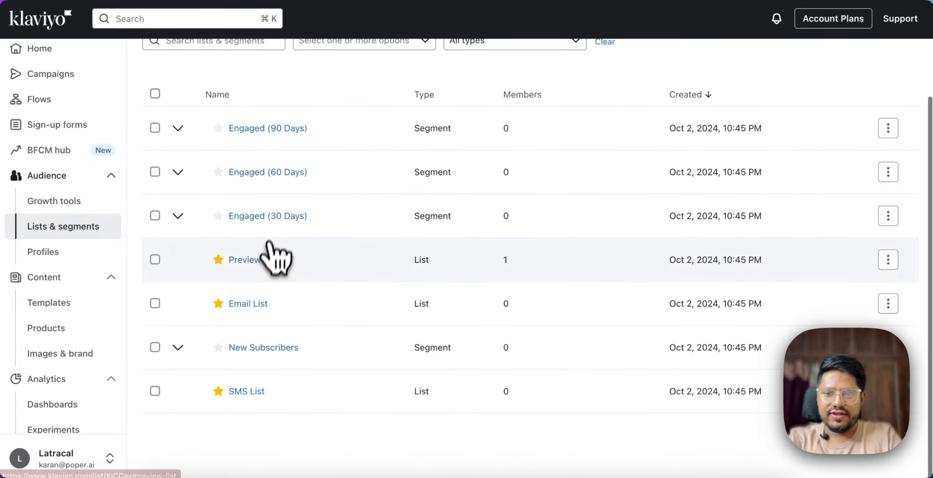
pyautogui.scroll(2, 285, 315)
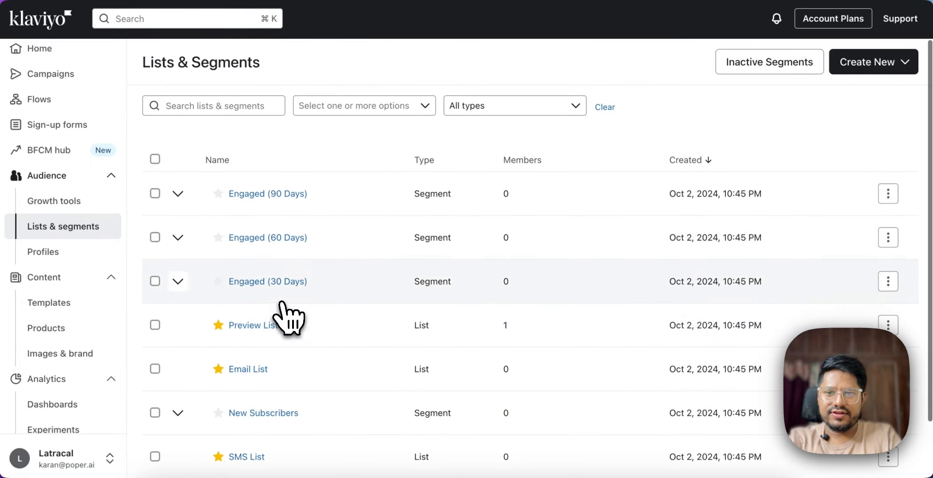
pyautogui.click(883, 64)
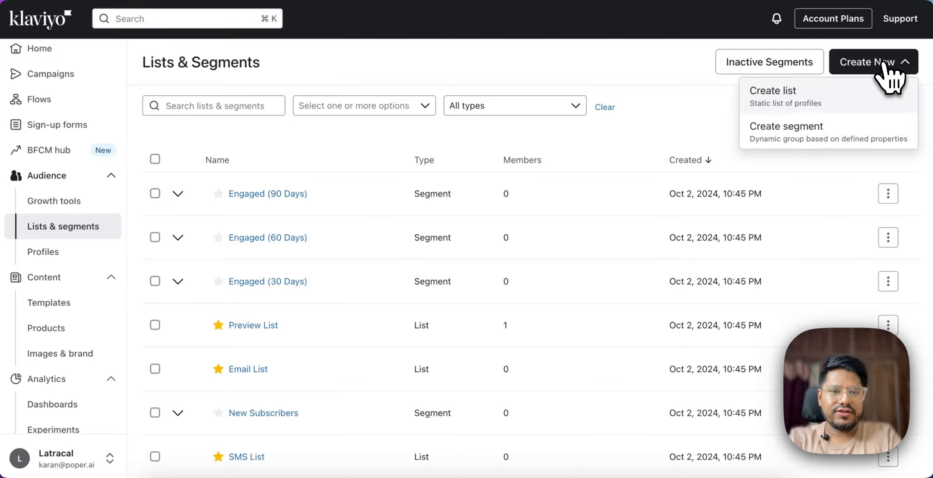
pyautogui.click(861, 93)
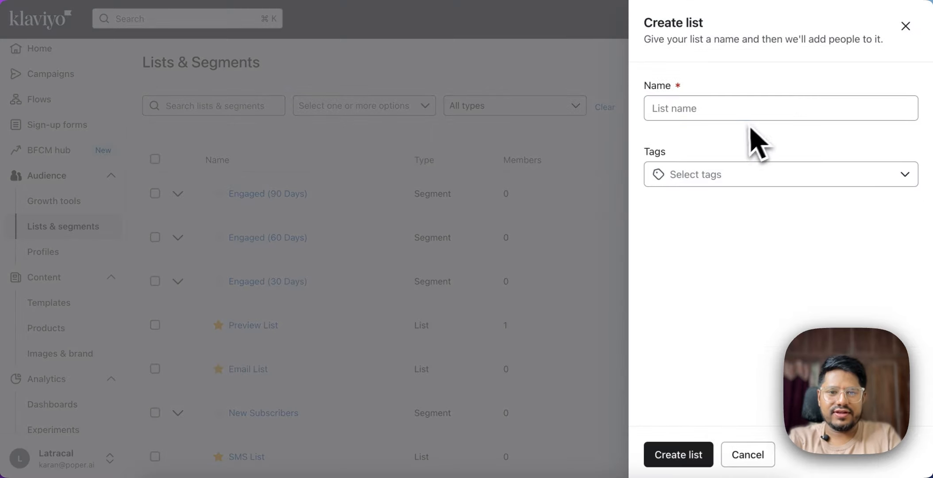
pyautogui.click(736, 184)
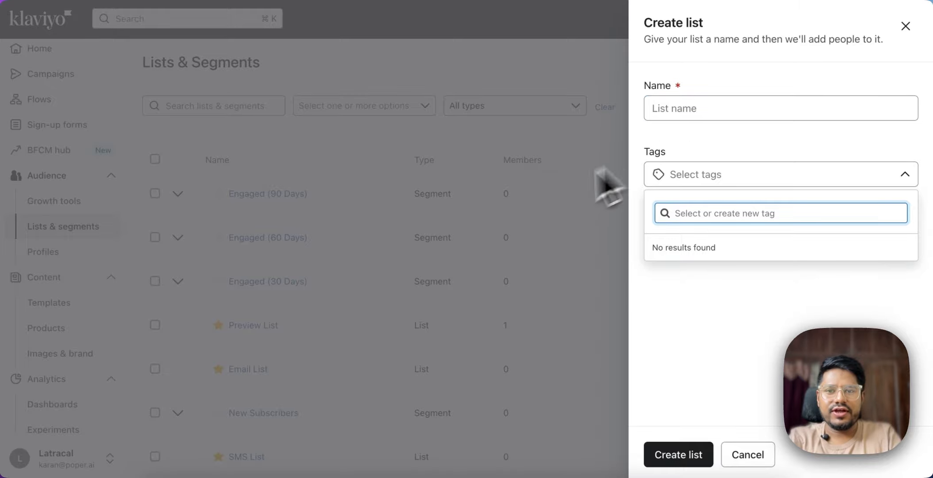
pyautogui.click(527, 219)
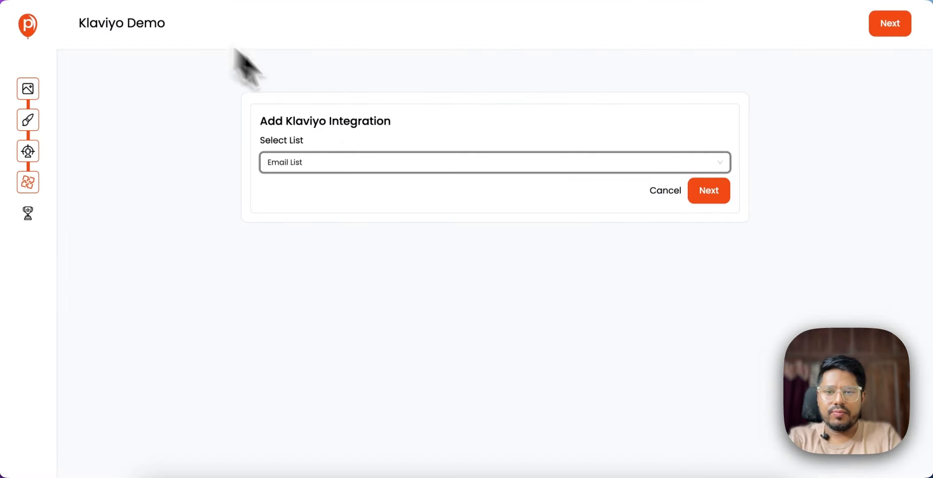
# - Recheck the available lists in Poper and continue to the field mapping with Email List selected
pyautogui.click(330, 163)
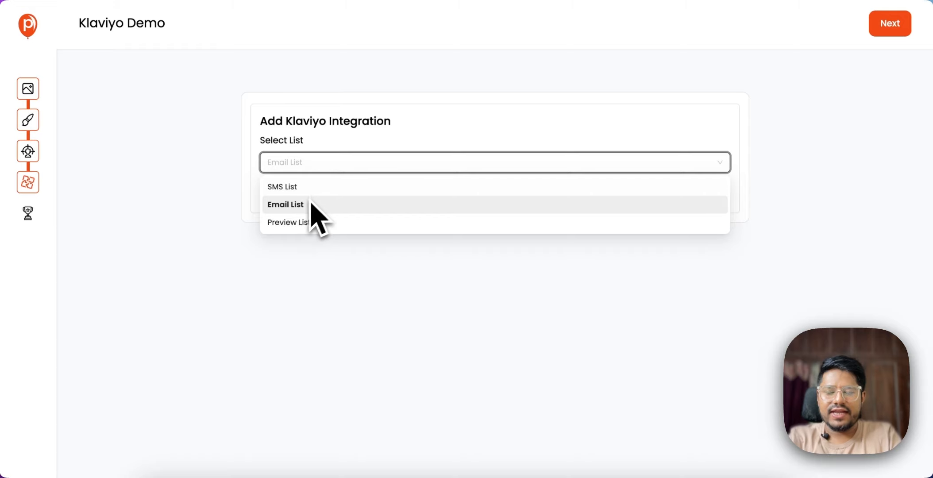
pyautogui.click(263, 0)
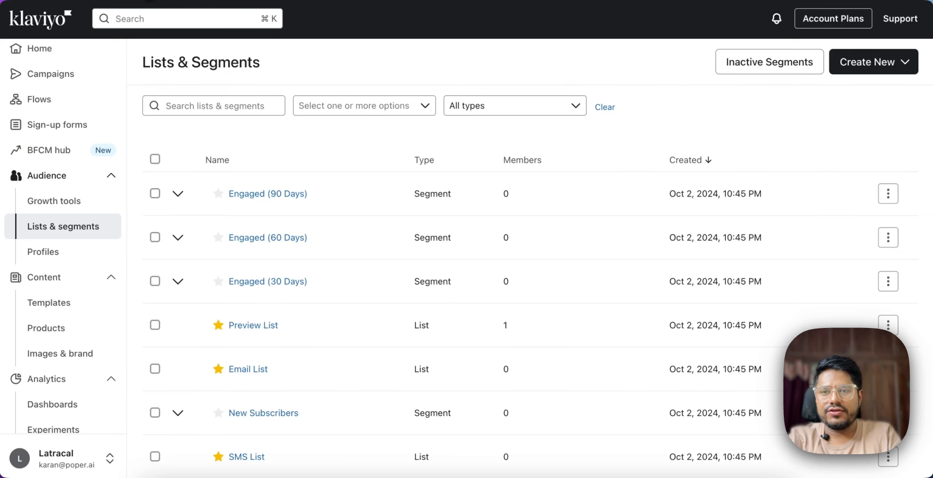
pyautogui.click(148, 1)
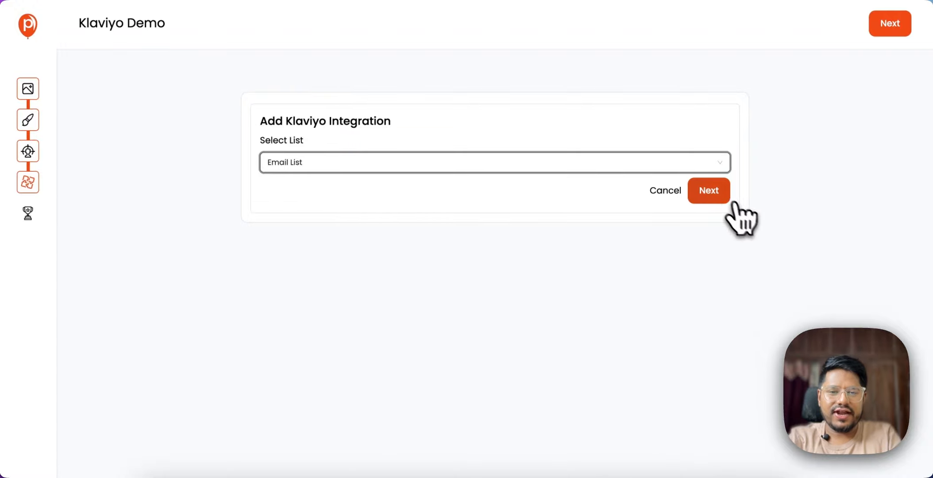
pyautogui.click(709, 191)
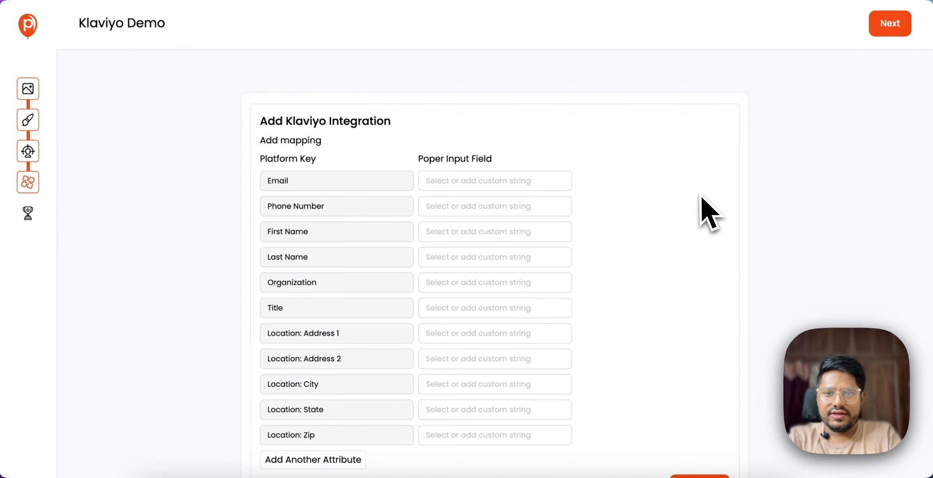
# - Map Klaviyo's Email key to the popup's email input field
pyautogui.scroll(-1, 620, 190)
pyautogui.click(535, 168)
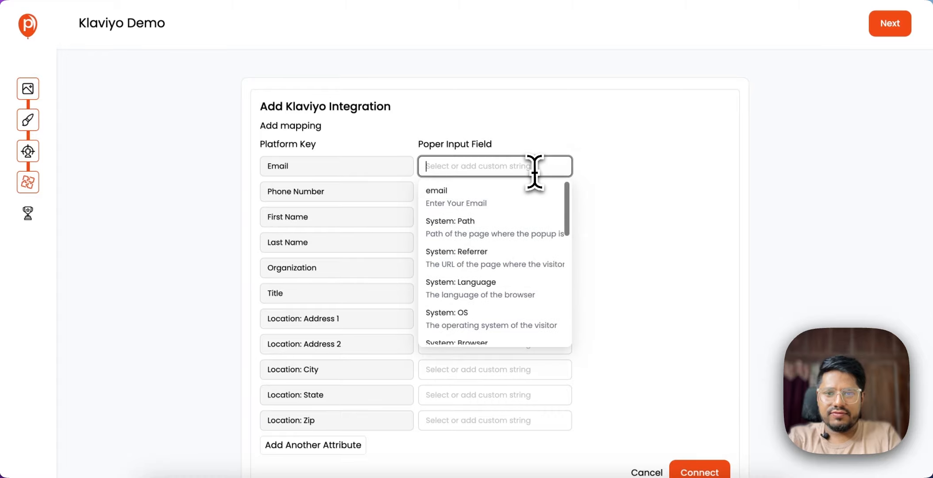
pyautogui.click(498, 199)
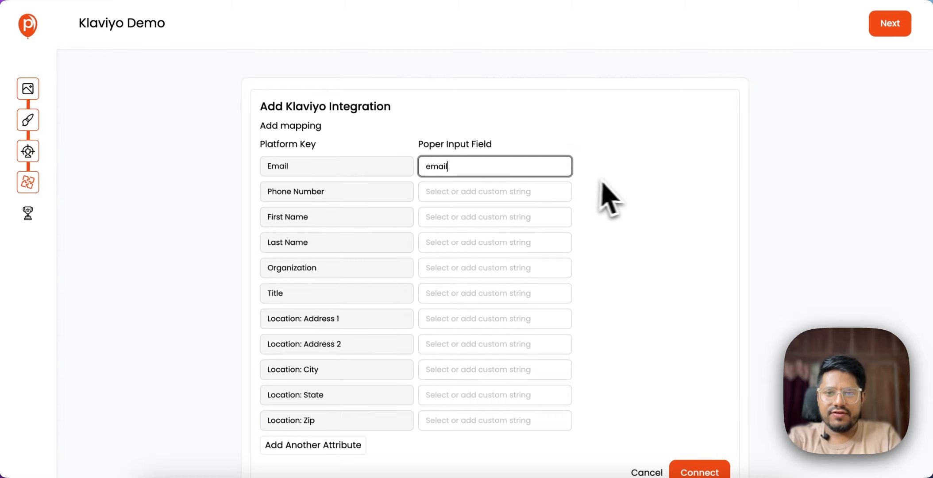
# - Leave the other attributes unmapped and connect the Klaviyo integration
pyautogui.scroll(-1, 608, 199)
pyautogui.click(527, 176)
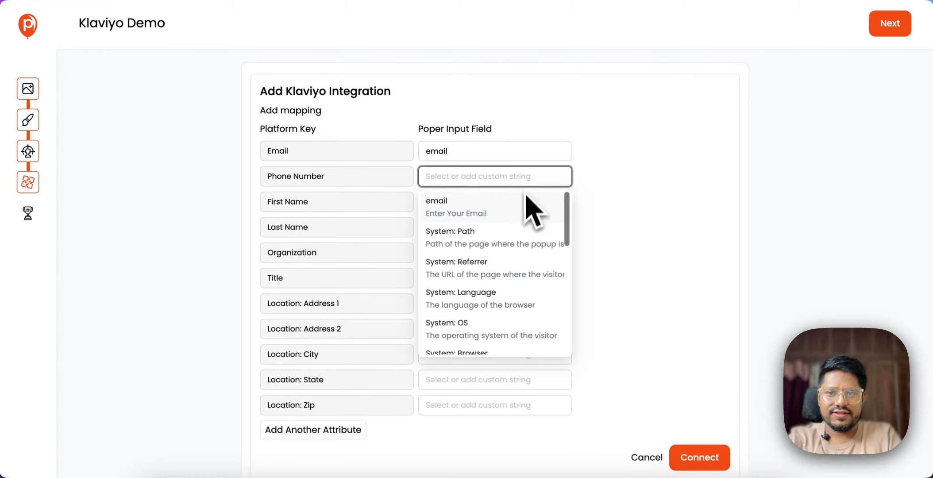
pyautogui.click(664, 208)
pyautogui.scroll(-3, 689, 208)
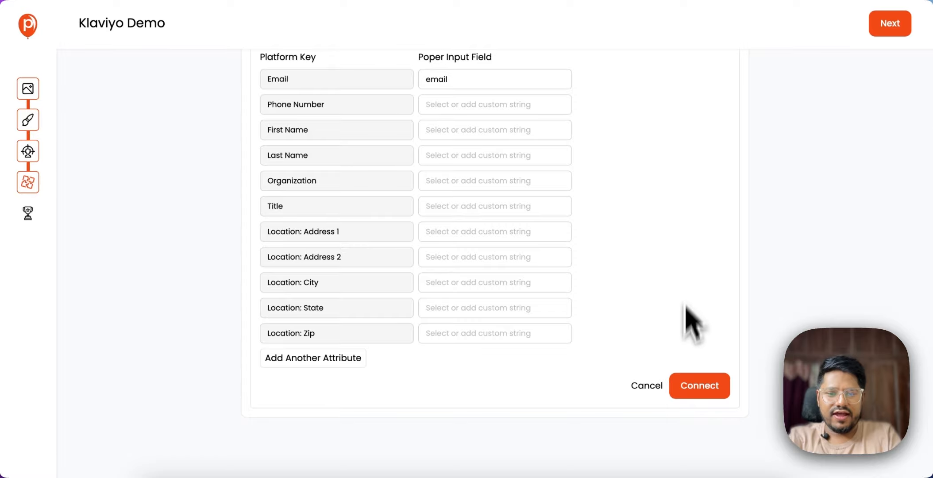
pyautogui.click(685, 386)
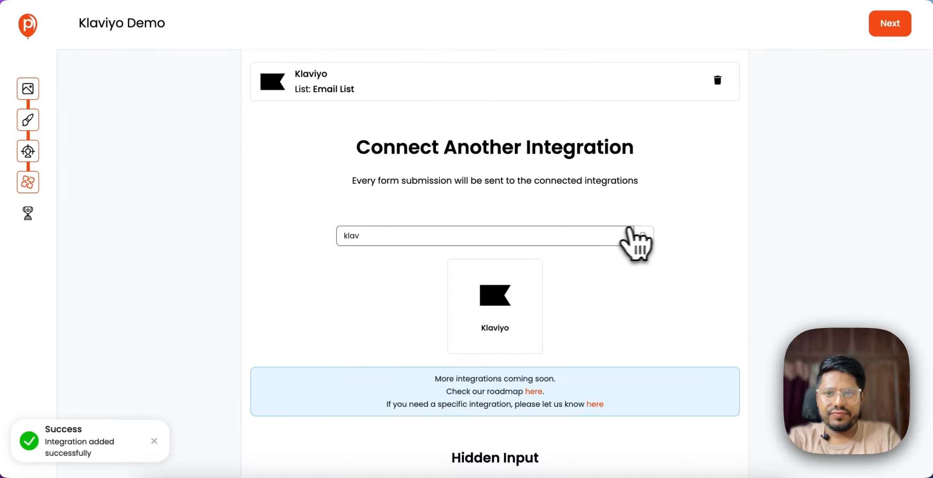
pyautogui.scroll(2, 627, 231)
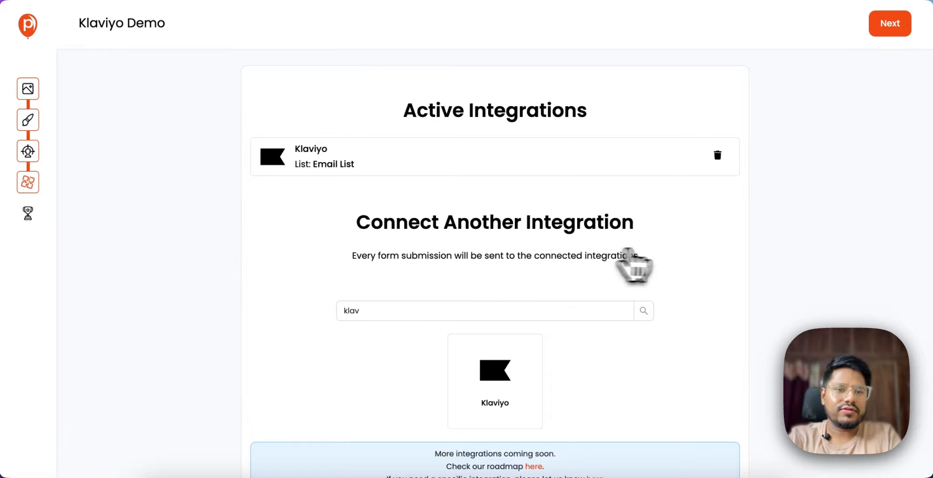
# - Proceed to the final steps, review the popup's settings summary, and save and publish the Klaviyo Demo popup
pyautogui.scroll(1, 635, 266)
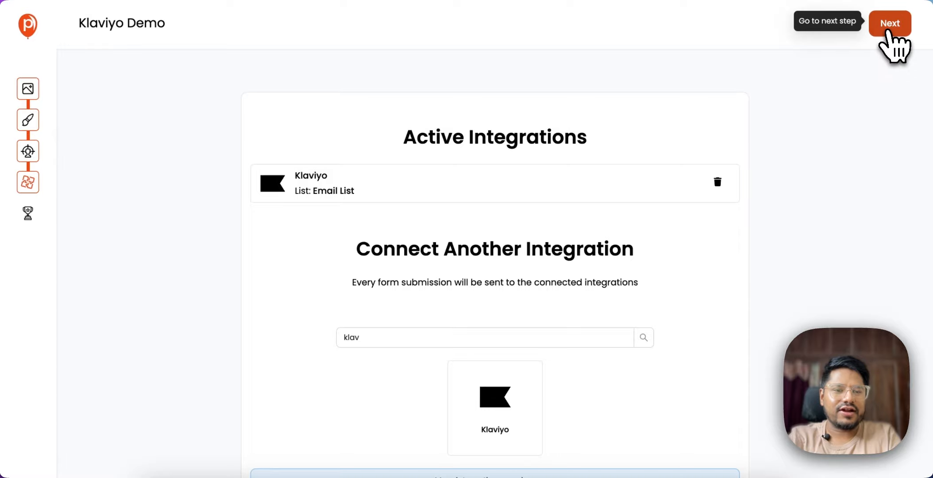
pyautogui.click(889, 34)
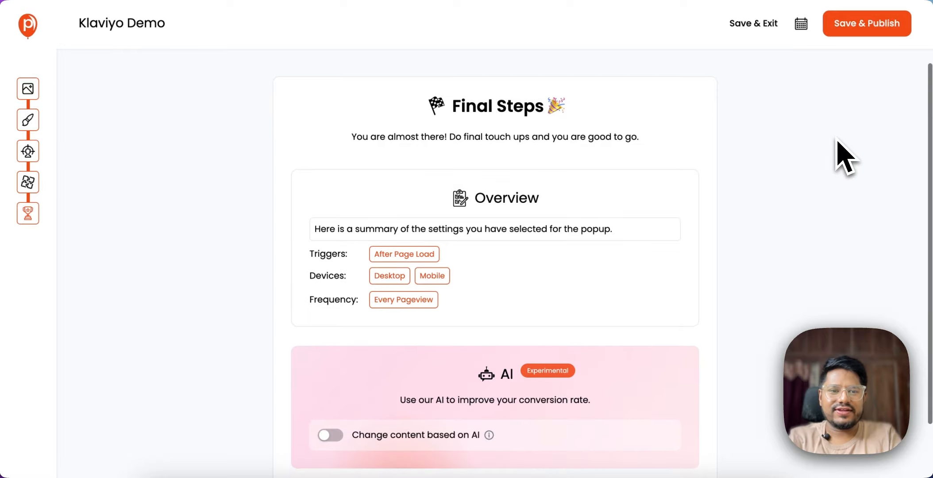
pyautogui.scroll(-2, 850, 155)
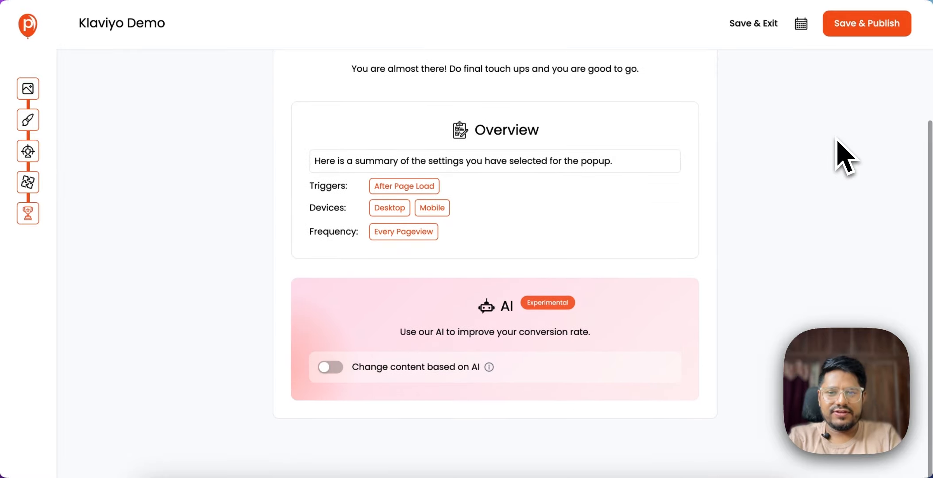
pyautogui.scroll(2, 839, 140)
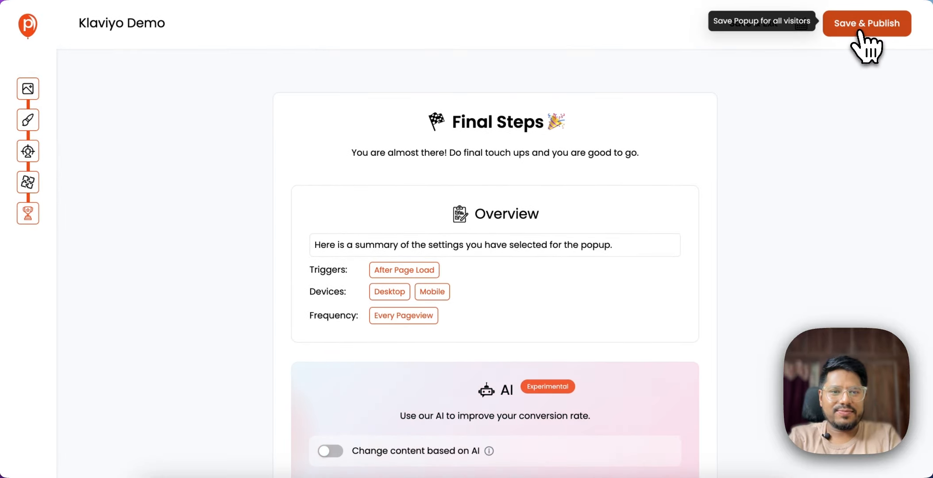
pyautogui.click(861, 34)
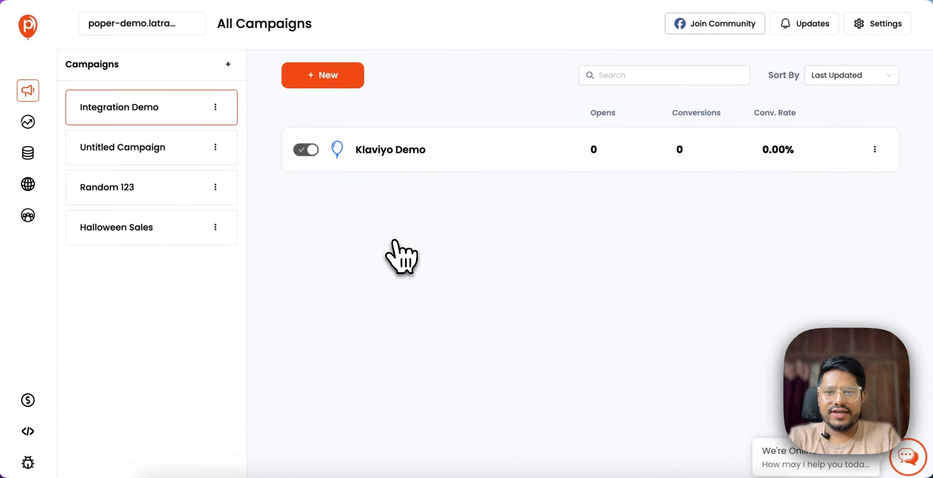
# - Go to the Poper dashboard and dismiss the onboarding checklist
pyautogui.click(28, 27)
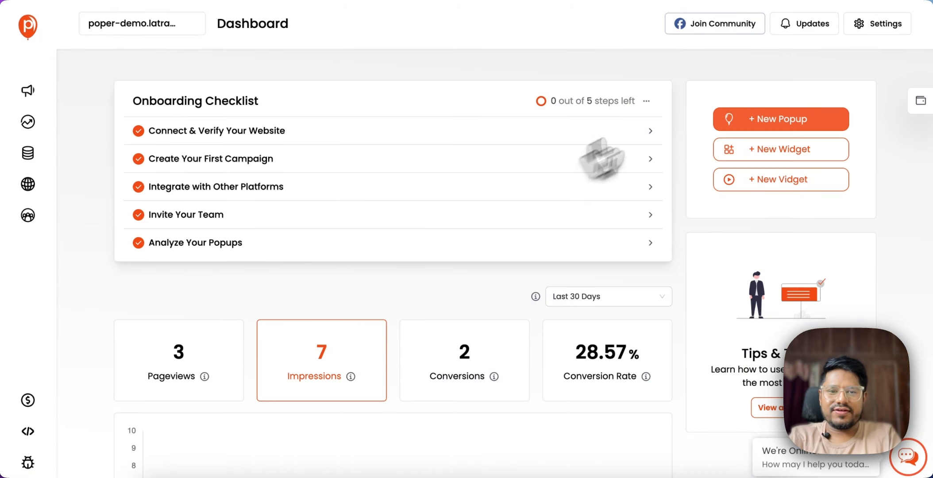
pyautogui.click(646, 101)
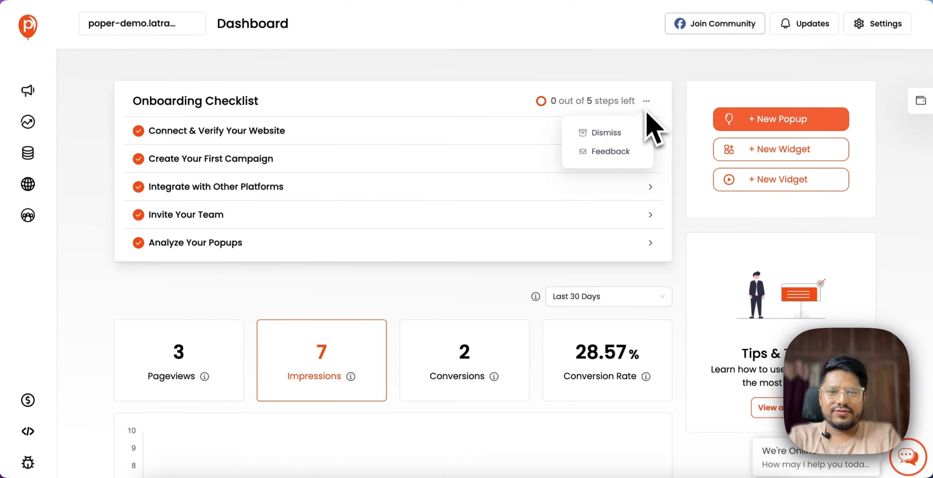
pyautogui.click(624, 132)
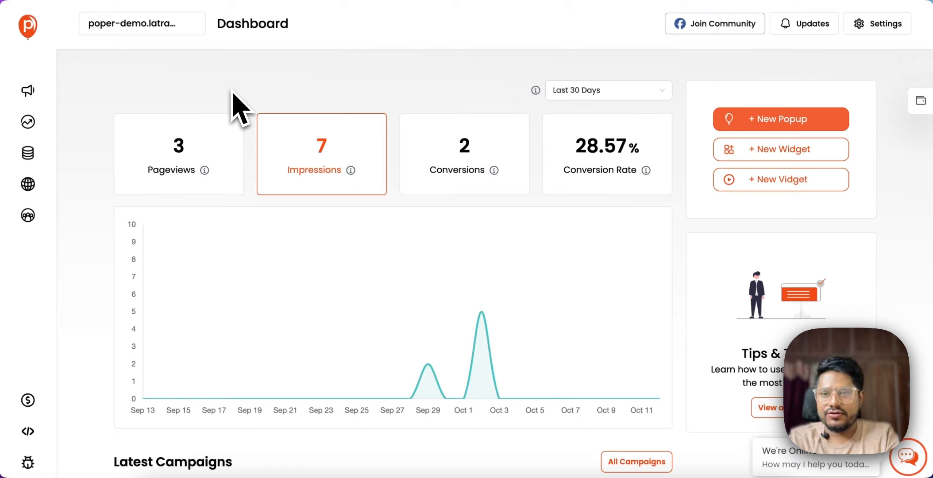
# - Find the verified site in Poper's websites list and visit poper-demo.latracal.com
pyautogui.click(28, 184)
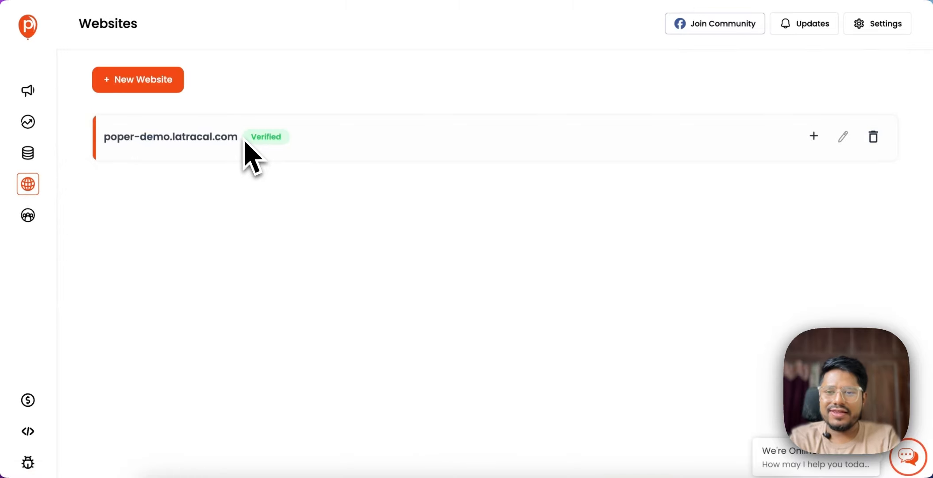
pyautogui.tripleClick(118, 150)
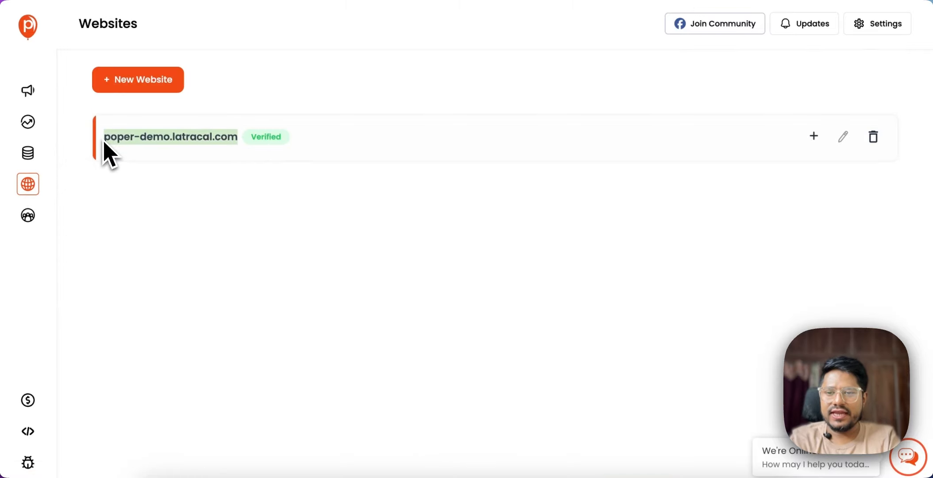
pyautogui.rightClick(136, 137)
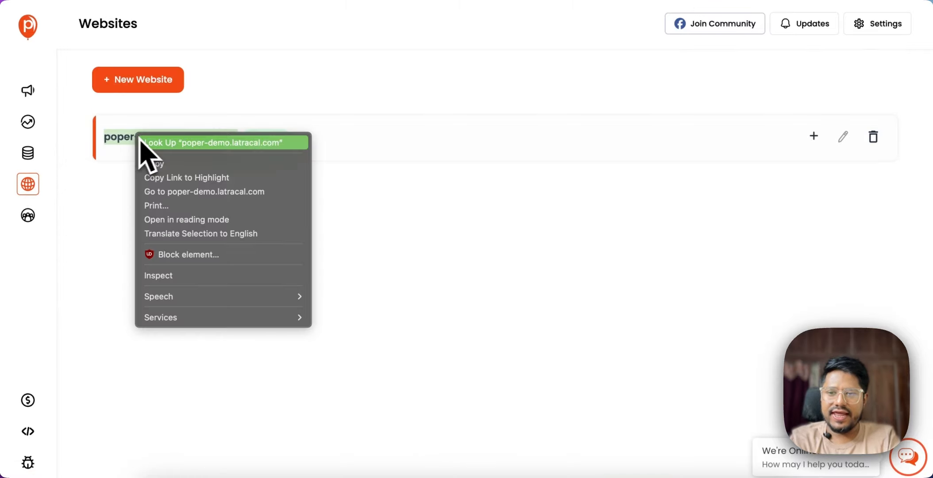
pyautogui.click(182, 195)
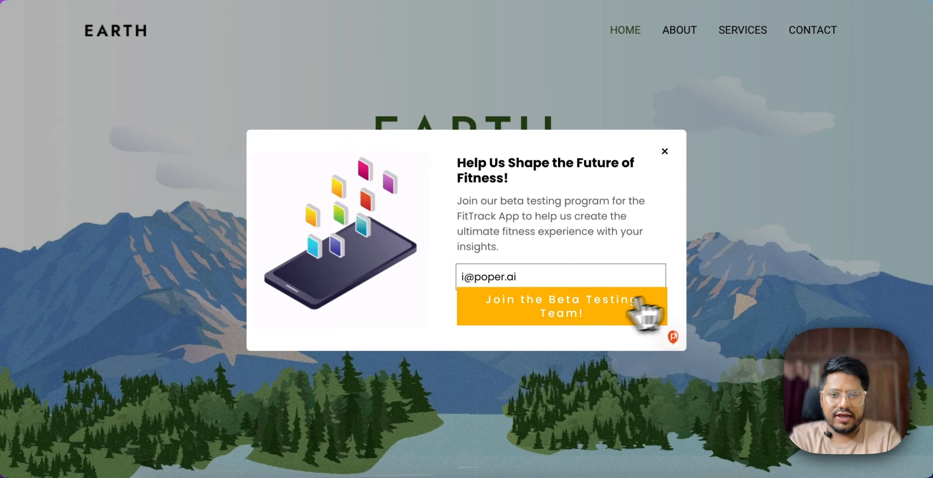
# - Submit a test email address through the site's beta testing popup and close the thank-you message
pyautogui.click(550, 315)
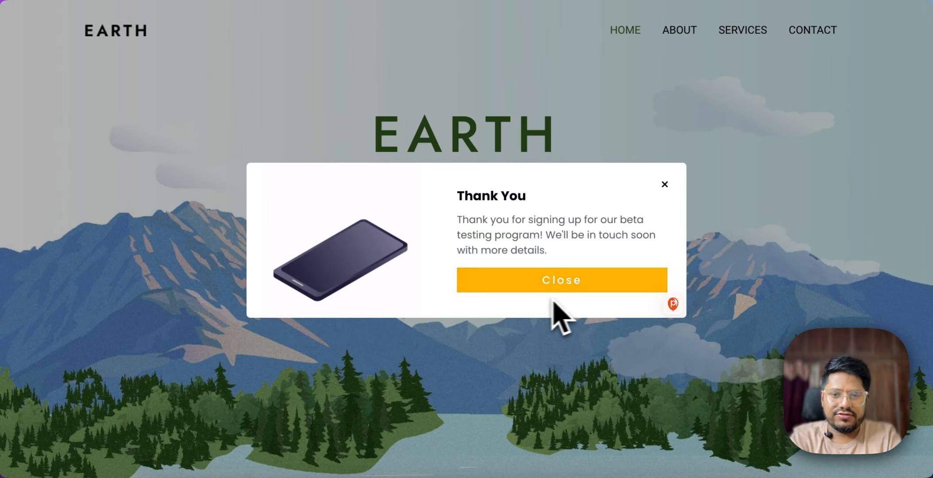
pyautogui.click(487, 286)
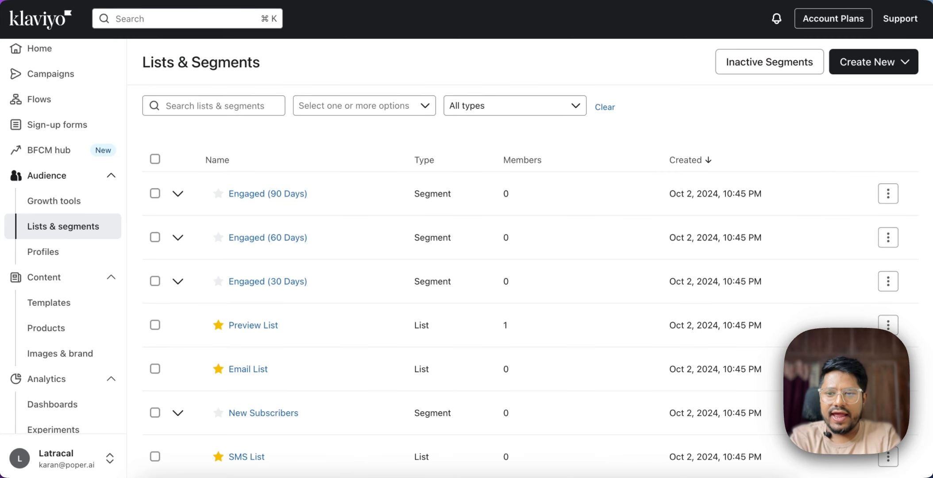
# - Switch to Klaviyo's lists and segments and open Email List to check for the submitted email
pyautogui.scroll(-3, 303, 199)
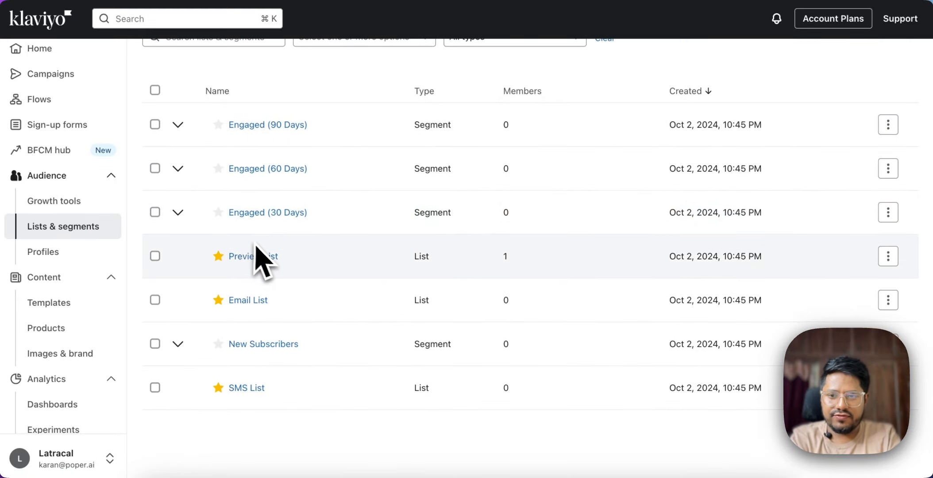
pyautogui.scroll(1, 286, 266)
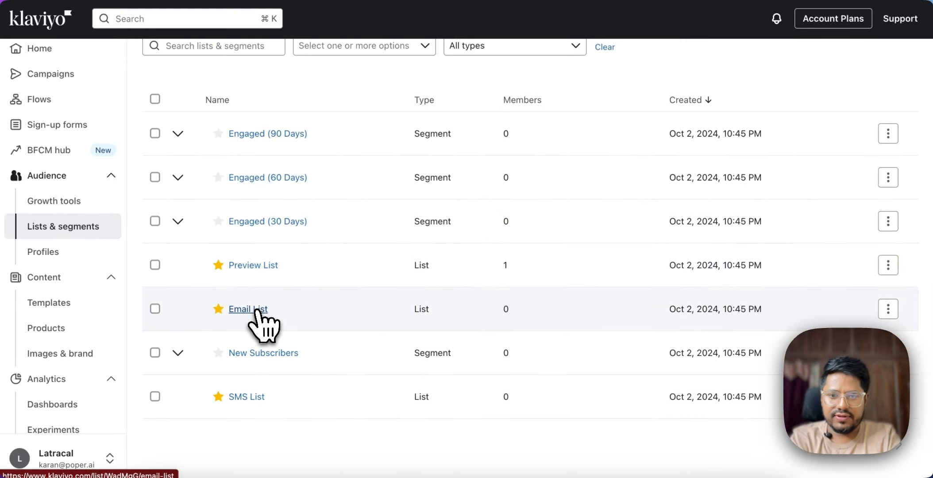
pyautogui.click(257, 311)
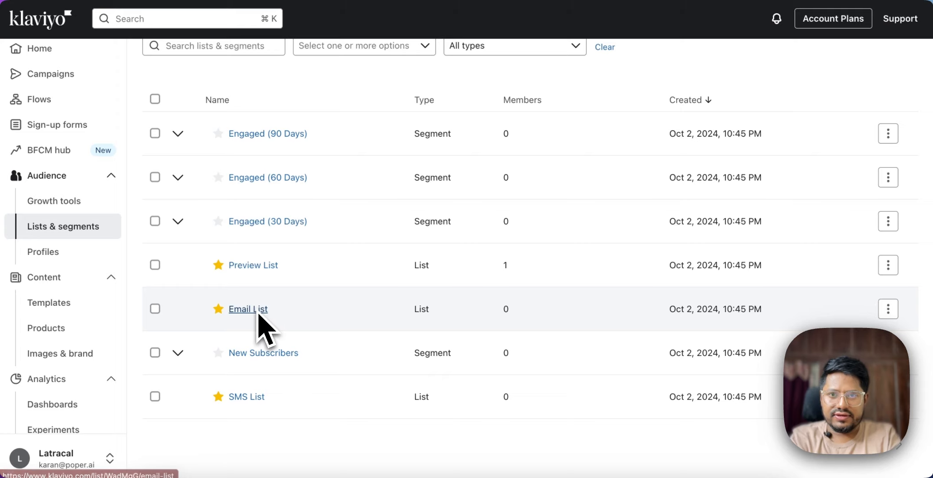